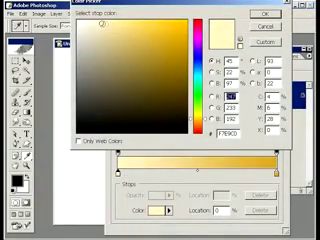
Set the left gradient stop to pale yellow and the right stop to gold CC9C19
{"action": "left_click", "coordinate": [155, 55]}
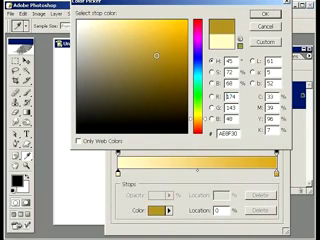
{"action": "mouse_move", "coordinate": [155, 55]}
{"action": "left_mouse_down"}
{"action": "mouse_move", "coordinate": [113, 25]}
{"action": "mouse_move", "coordinate": [110, 28]}
{"action": "left_mouse_up"}
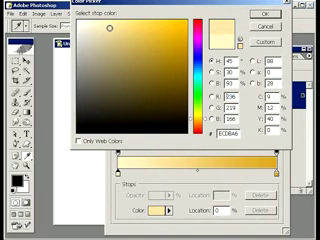
{"action": "key", "text": "Return"}
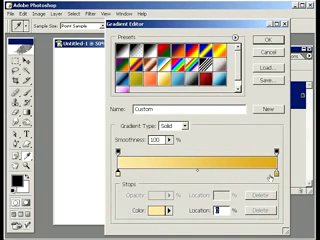
{"action": "double_click", "coordinate": [275, 175]}
{"action": "left_click", "coordinate": [166, 40]}
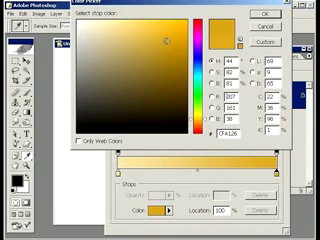
{"action": "mouse_move", "coordinate": [166, 40]}
{"action": "left_mouse_down"}
{"action": "mouse_move", "coordinate": [161, 53]}
{"action": "mouse_move", "coordinate": [174, 38]}
{"action": "mouse_move", "coordinate": [174, 41]}
{"action": "left_mouse_up"}
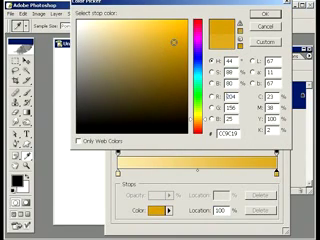
{"action": "left_click", "coordinate": [266, 16]}
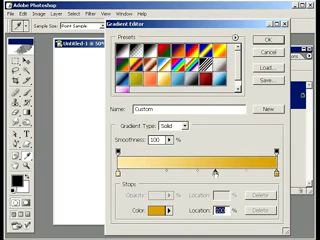
Add a middle colour stop and set it to pale cream
{"action": "left_click", "coordinate": [215, 172]}
{"action": "double_click", "coordinate": [215, 173]}
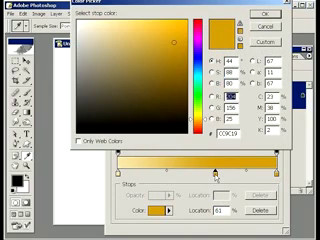
{"action": "left_click", "coordinate": [176, 96]}
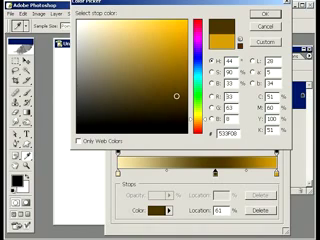
{"action": "left_click", "coordinate": [141, 47]}
{"action": "left_click", "coordinate": [98, 30]}
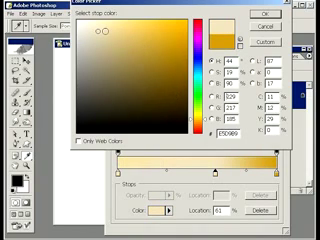
{"action": "left_click", "coordinate": [265, 14]}
Remove the middle stop, save the cream-to-gold gradient as preset 'goldy2', and close the editor
{"action": "left_click_drag", "start_coordinate": [215, 173], "coordinate": [230, 195]}
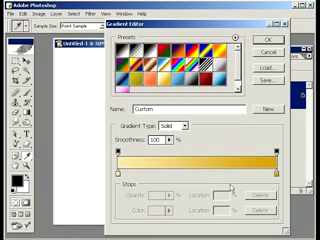
{"action": "left_click_drag", "start_coordinate": [157, 109], "coordinate": [128, 110]}
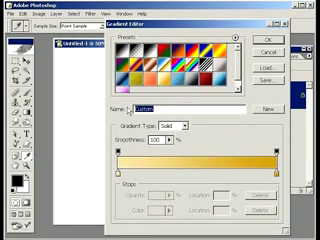
{"action": "type", "text": "goldy2"}
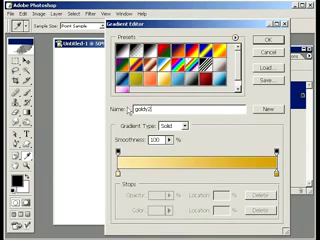
{"action": "left_click", "coordinate": [267, 109]}
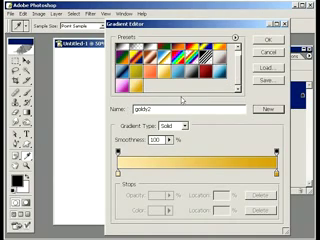
{"action": "left_click", "coordinate": [140, 86]}
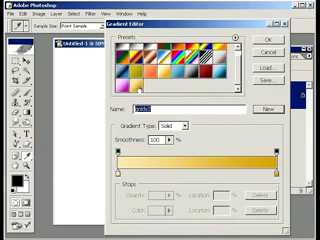
{"action": "left_click", "coordinate": [268, 42]}
{"action": "left_click", "coordinate": [267, 42]}
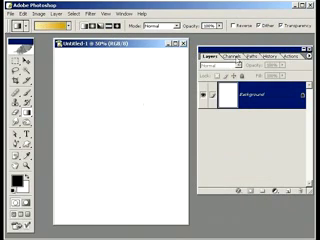
Convert Background to Layer 0 and fill it with the gold gradient, deep gold at the top
{"action": "double_click", "coordinate": [230, 96]}
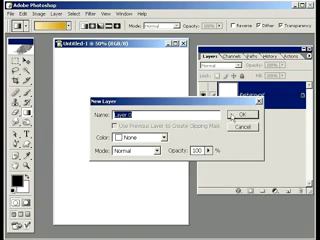
{"action": "left_click", "coordinate": [241, 115]}
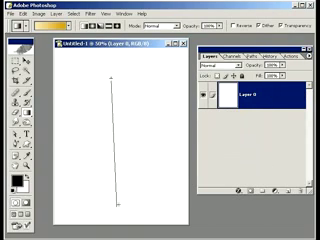
{"action": "left_click_drag", "start_coordinate": [111, 78], "coordinate": [118, 205]}
{"action": "left_click_drag", "start_coordinate": [123, 180], "coordinate": [125, 66]}
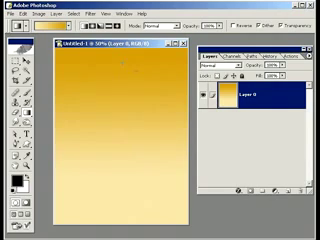
Add a Pattern Fill layer using the golden pattern, scaled to 59%
{"action": "left_click", "coordinate": [277, 190]}
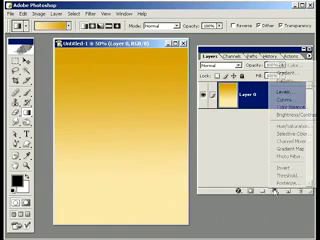
{"action": "left_click", "coordinate": [285, 80]}
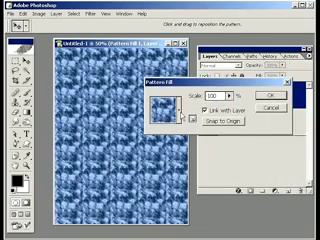
{"action": "left_click", "coordinate": [181, 118]}
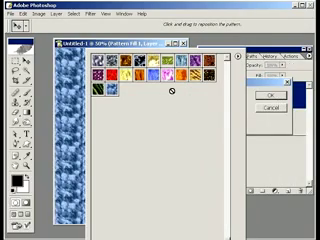
{"action": "left_click", "coordinate": [194, 78]}
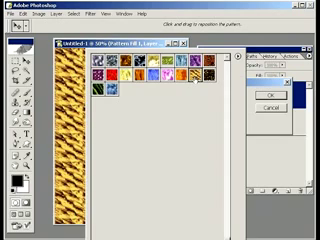
{"action": "left_click", "coordinate": [251, 112]}
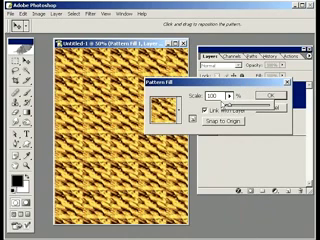
{"action": "type", "text": "50"}
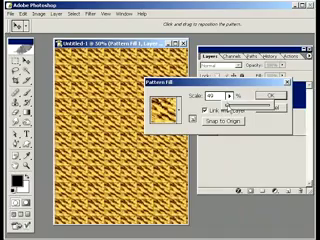
{"action": "type", "text": "59"}
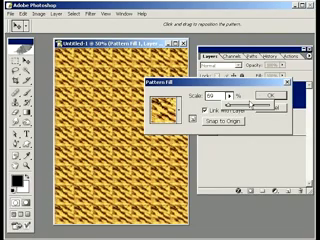
{"action": "left_click", "coordinate": [268, 96]}
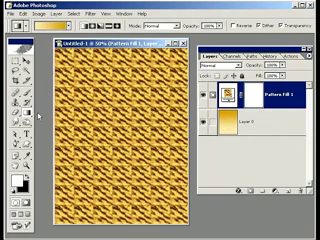
Fade the pattern toward the bottom with a black-to-white gradient on its layer mask
{"action": "left_click", "coordinate": [70, 26]}
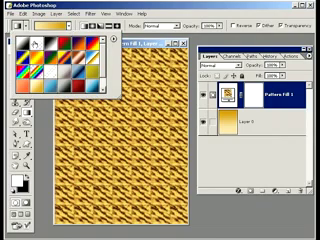
{"action": "left_click", "coordinate": [55, 22]}
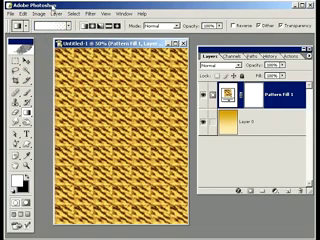
{"action": "left_click", "coordinate": [14, 190]}
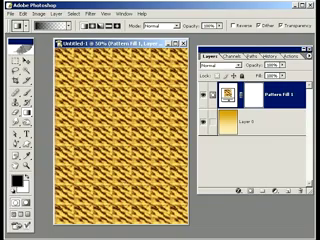
{"action": "left_click_drag", "start_coordinate": [120, 95], "coordinate": [120, 200]}
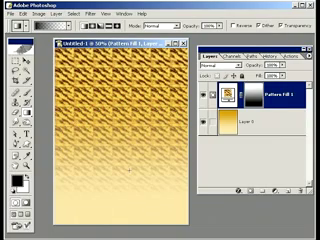
{"action": "left_click_drag", "start_coordinate": [128, 90], "coordinate": [128, 185]}
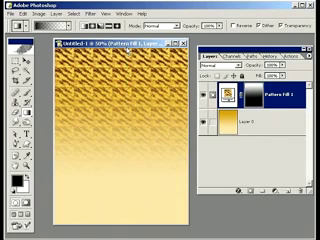
{"action": "left_click_drag", "start_coordinate": [128, 90], "coordinate": [128, 185]}
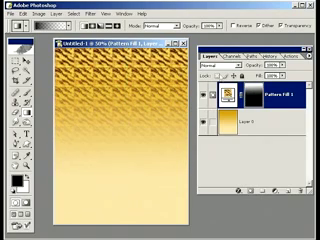
Set the pattern layer to Soft Light blend mode at 51% opacity
{"action": "left_click", "coordinate": [212, 64]}
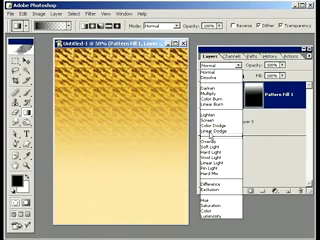
{"action": "left_click", "coordinate": [212, 146]}
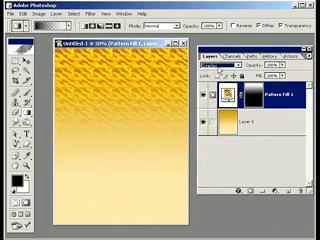
{"action": "key", "text": "shift+plus"}
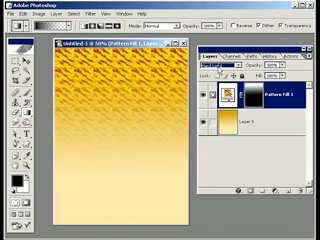
{"action": "key", "text": "shift+plus"}
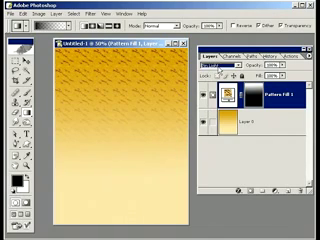
{"action": "key", "text": "shift+plus"}
{"action": "key", "text": "shift+plus"}
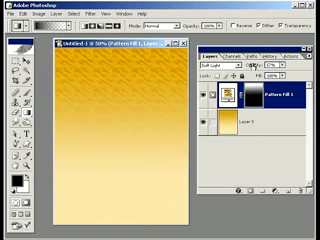
{"action": "left_click", "coordinate": [26, 58]}
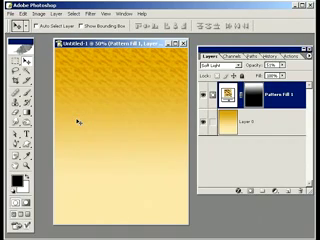
{"action": "key", "text": "alt+f"}
Open the Pringles can photo from the File Browser and copy the can into the ad
{"action": "key", "text": "b"}
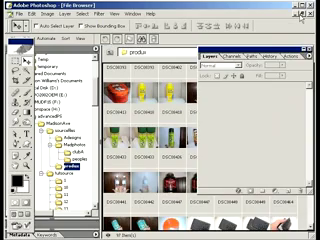
{"action": "key", "text": "Tab"}
{"action": "left_click", "coordinate": [228, 122]}
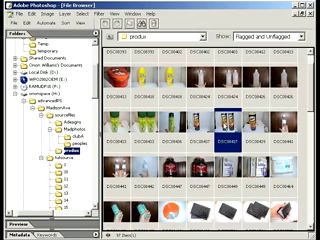
{"action": "double_click", "coordinate": [228, 122]}
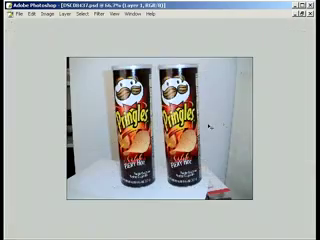
{"action": "left_click", "coordinate": [303, 13]}
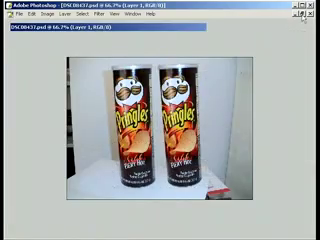
{"action": "left_click", "coordinate": [303, 13]}
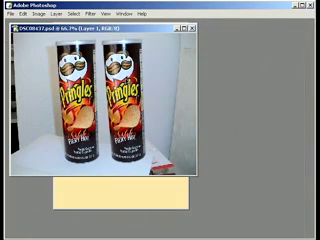
{"action": "mouse_move", "coordinate": [120, 100]}
{"action": "left_mouse_down"}
{"action": "mouse_move", "coordinate": [130, 192]}
{"action": "mouse_move", "coordinate": [105, 130]}
{"action": "left_mouse_up"}
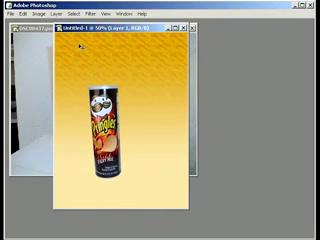
Close the original Pringles photo and duplicate the can layer for the reflection
{"action": "left_click", "coordinate": [28, 28]}
{"action": "left_click", "coordinate": [192, 28]}
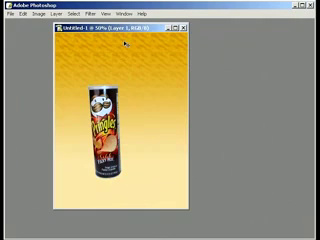
{"action": "left_click_drag", "start_coordinate": [120, 28], "coordinate": [130, 34]}
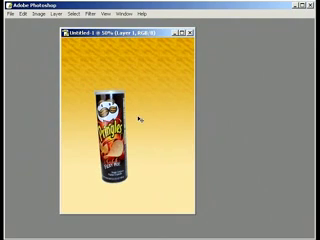
{"action": "key", "text": "Tab"}
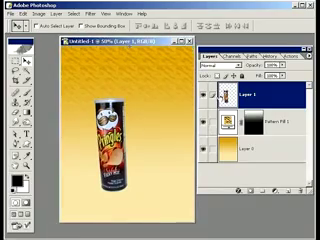
{"action": "left_click_drag", "start_coordinate": [250, 96], "coordinate": [289, 191]}
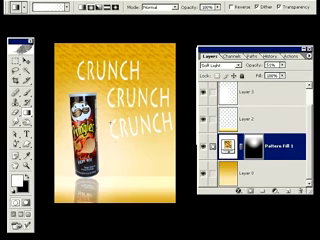
{"action": "key", "text": "v"}
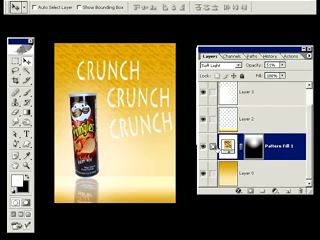
{"action": "scroll", "coordinate": [250, 130], "scroll_direction": "up", "scroll_amount": 2}
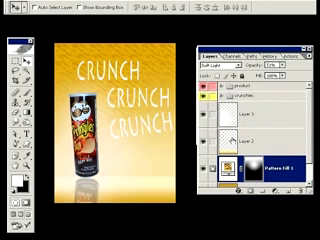
{"action": "scroll", "coordinate": [250, 130], "scroll_direction": "down", "scroll_amount": 1}
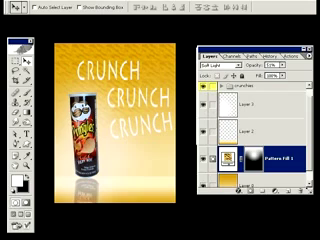
{"action": "scroll", "coordinate": [250, 130], "scroll_direction": "up", "scroll_amount": 1}
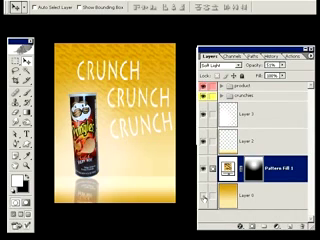
{"action": "left_click", "coordinate": [206, 193]}
{"action": "left_click", "coordinate": [206, 193]}
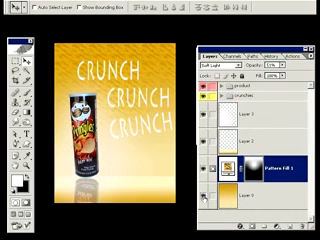